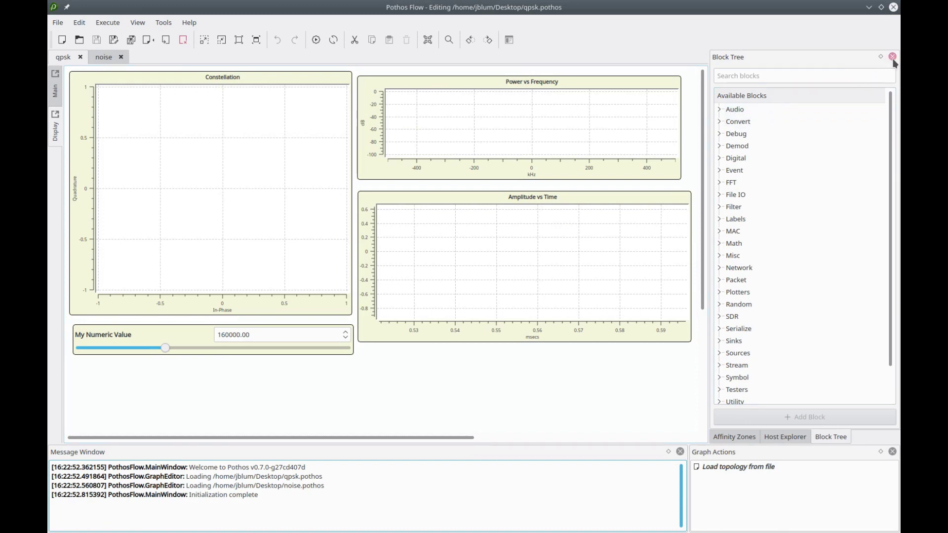
- Float the Block Tree and Host Explorer as separate windows and widen the Block Tree
drag(844, 62, 430, 69)
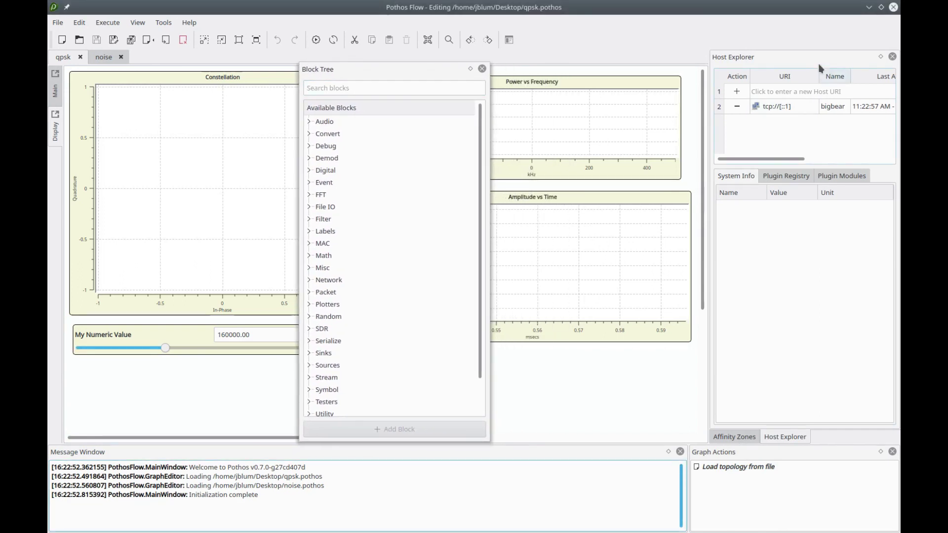
drag(812, 55, 620, 79)
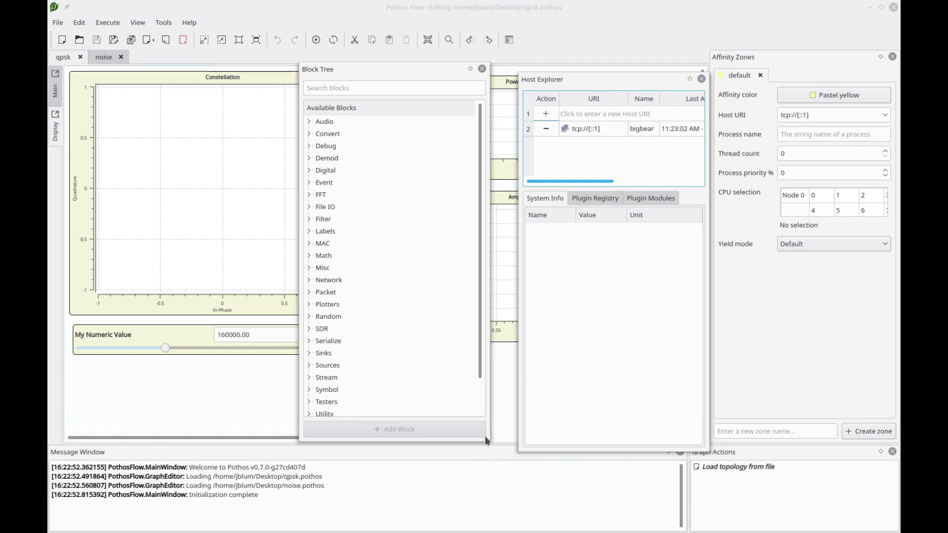
drag(488, 442, 726, 446)
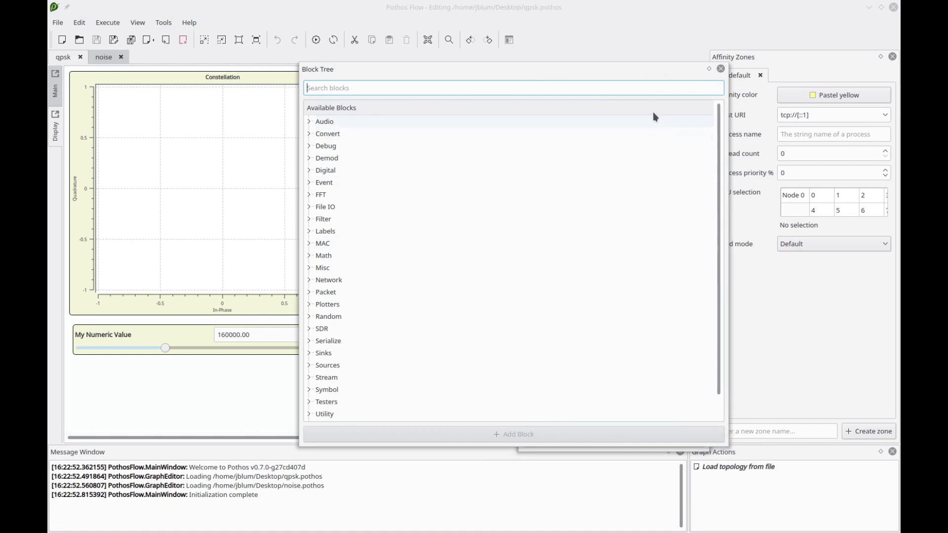
- Dock the Block Tree and Host Explorer back into the right panel area, then resize the message log
drag(615, 76, 817, 120)
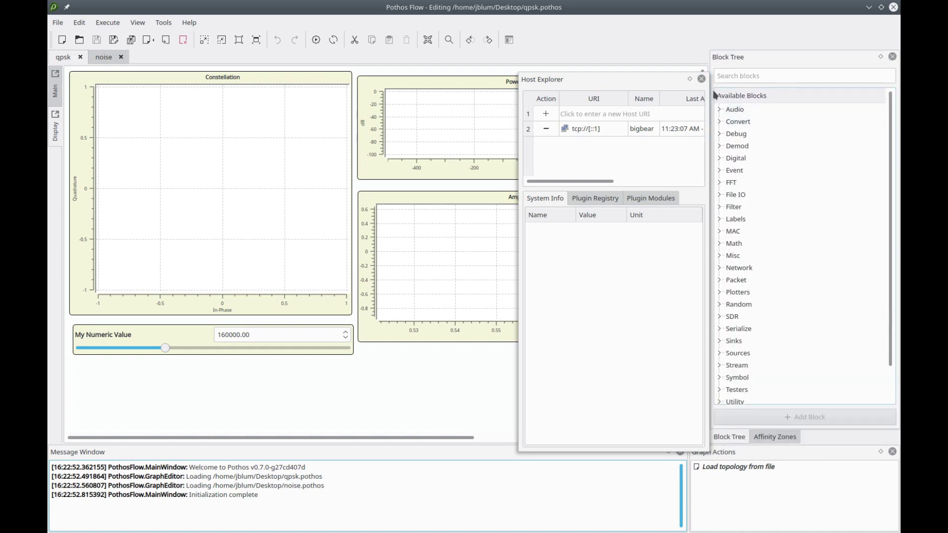
drag(651, 84, 875, 86)
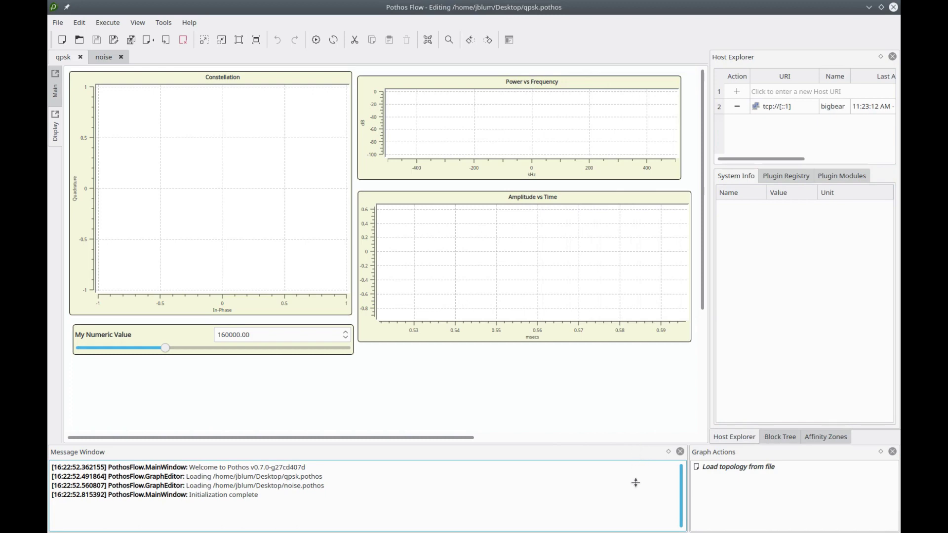
drag(634, 454, 698, 165)
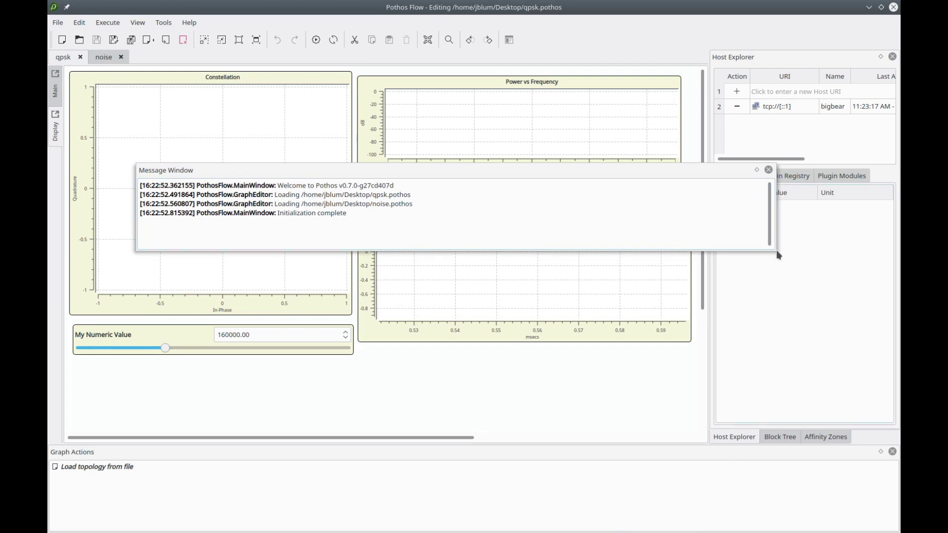
- Enlarge the floating Message Window, then relaunch PothosFlow from Konsole
drag(776, 251, 846, 460)
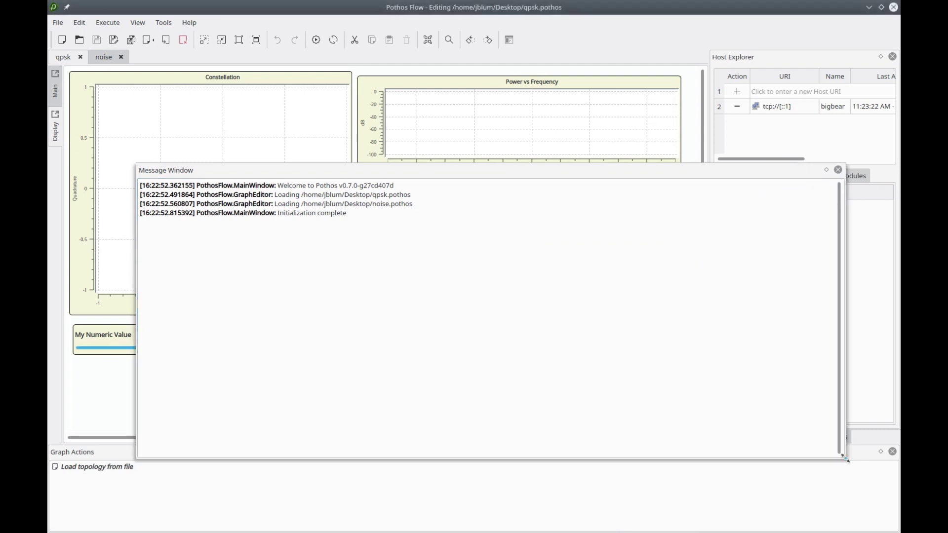
mouse_move(842, 445)
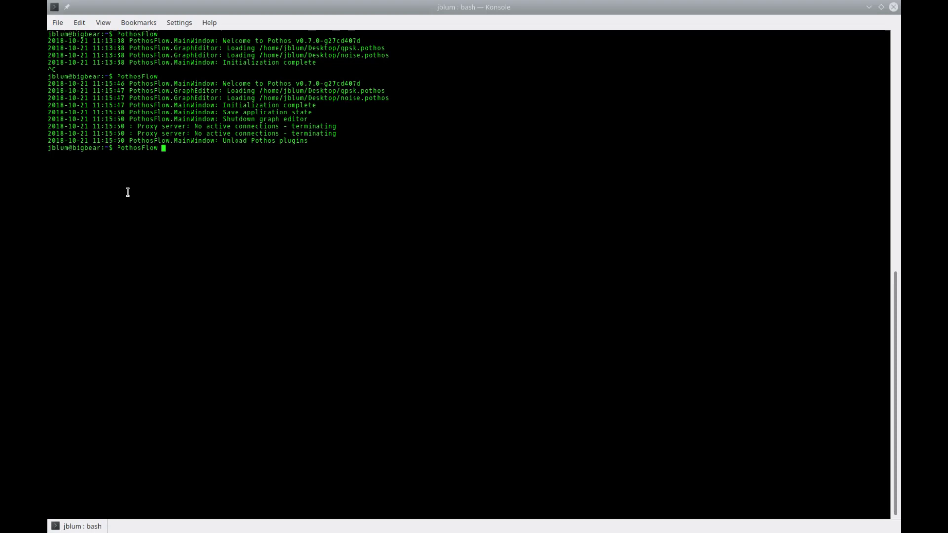
key(Return)
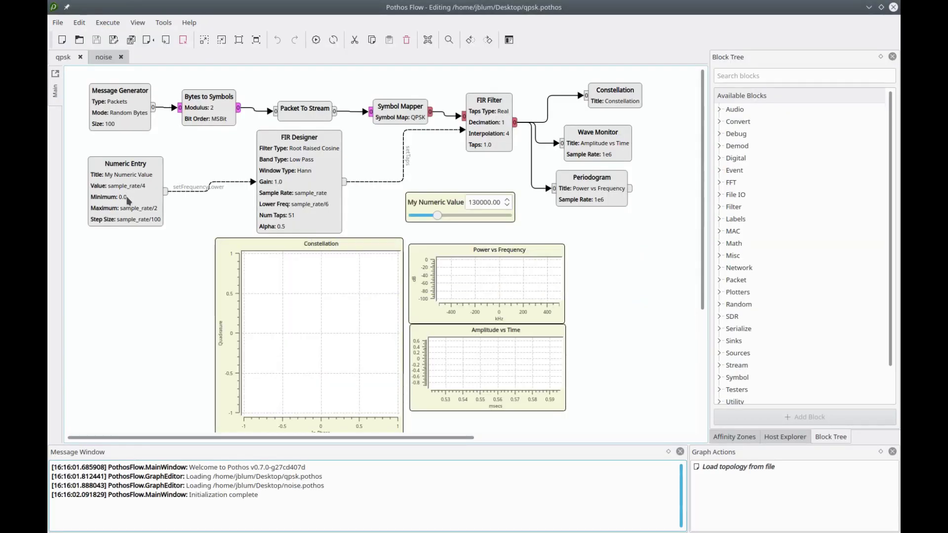
- Activate the qpsk topology so it starts running
right_click(105, 281)
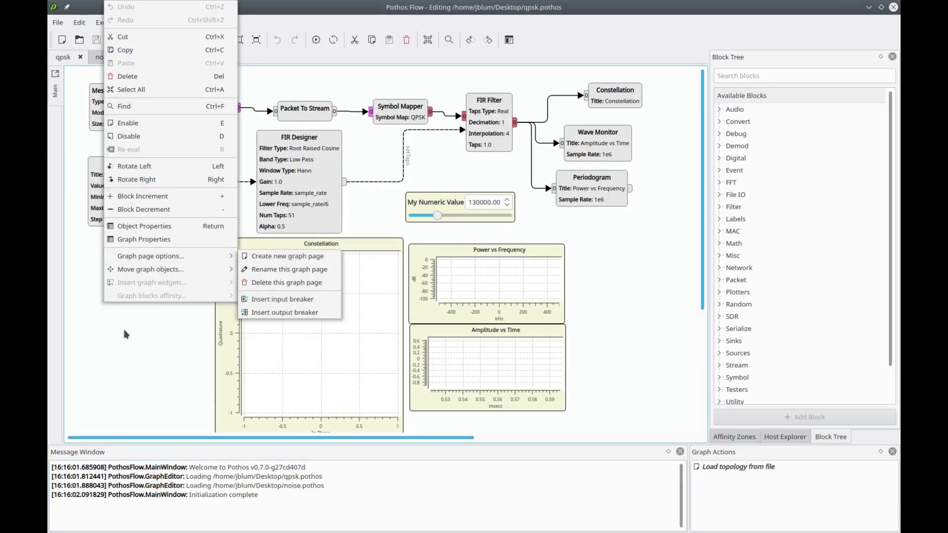
click(313, 77)
click(317, 42)
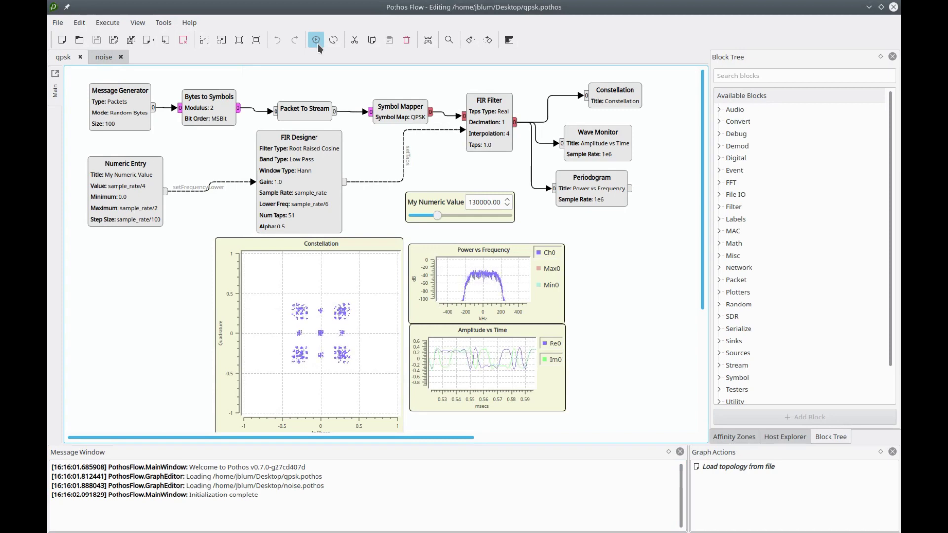
- Create a new graph page named 'Display'
right_click(134, 249)
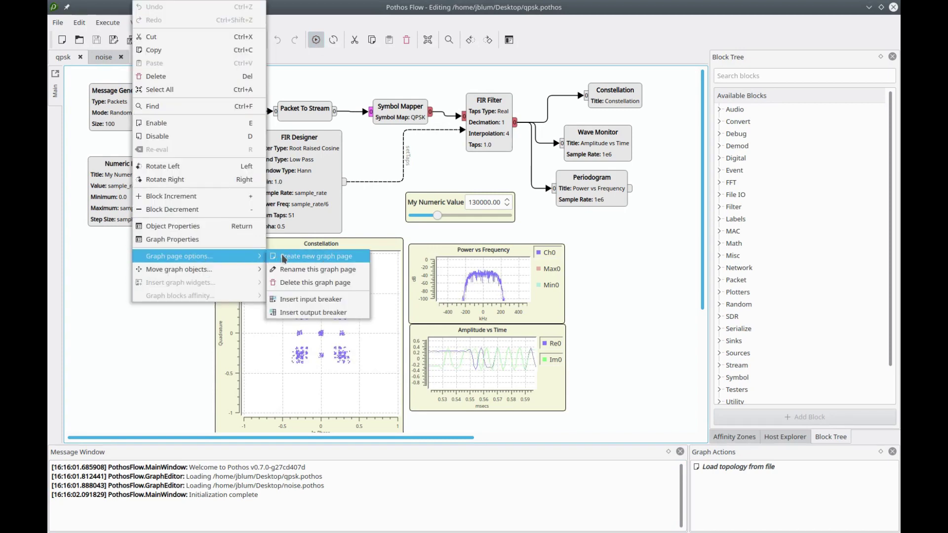
click(282, 254)
text(Display)
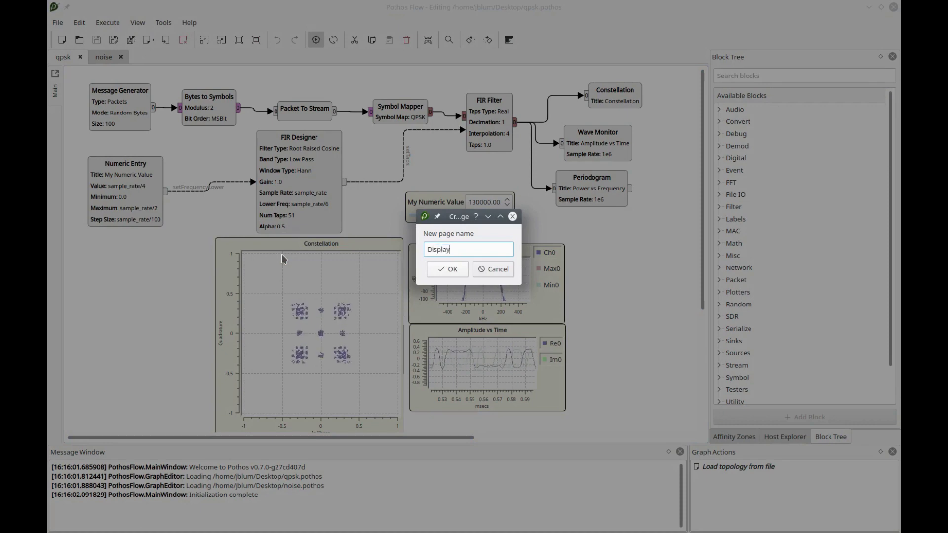
key(Return)
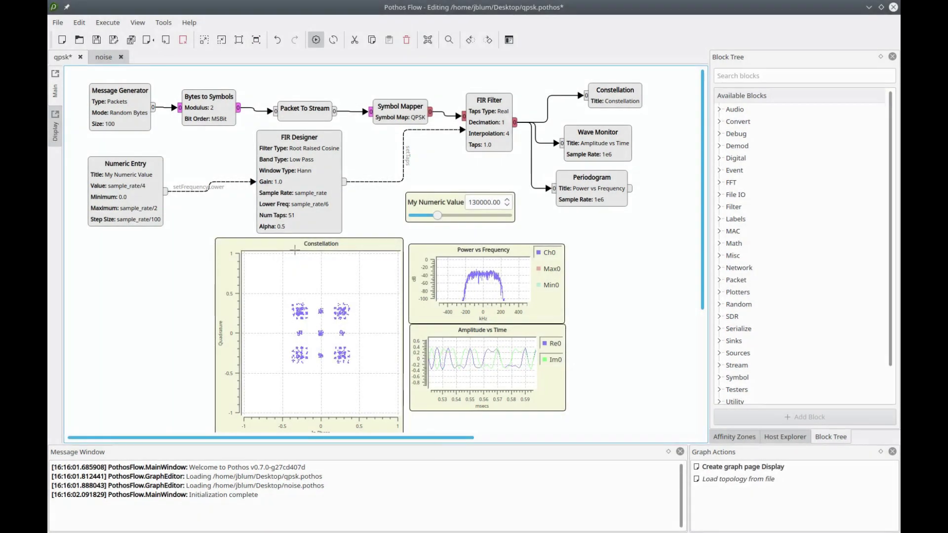
- Move the numeric slider and three plots to the Display page and undock that page
drag(582, 429, 373, 211)
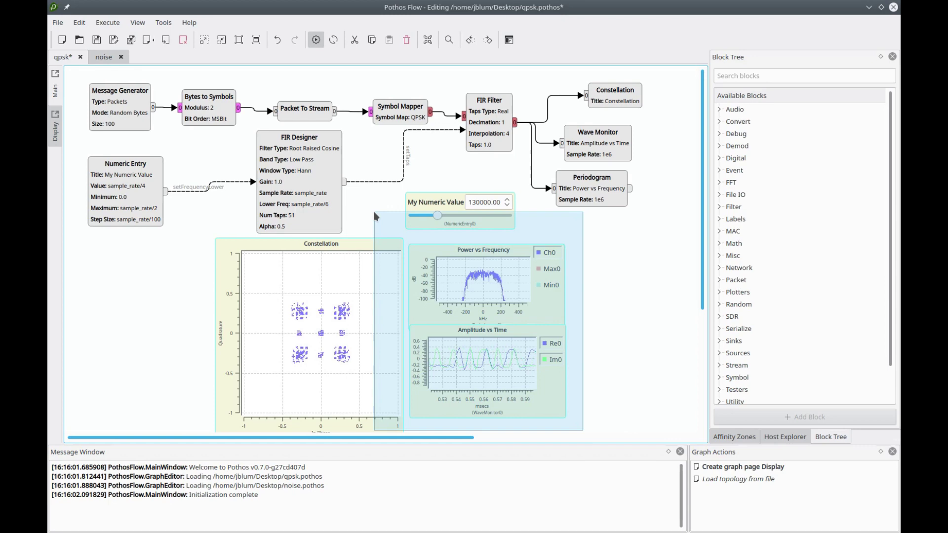
right_click(427, 225)
mouse_move(494, 490)
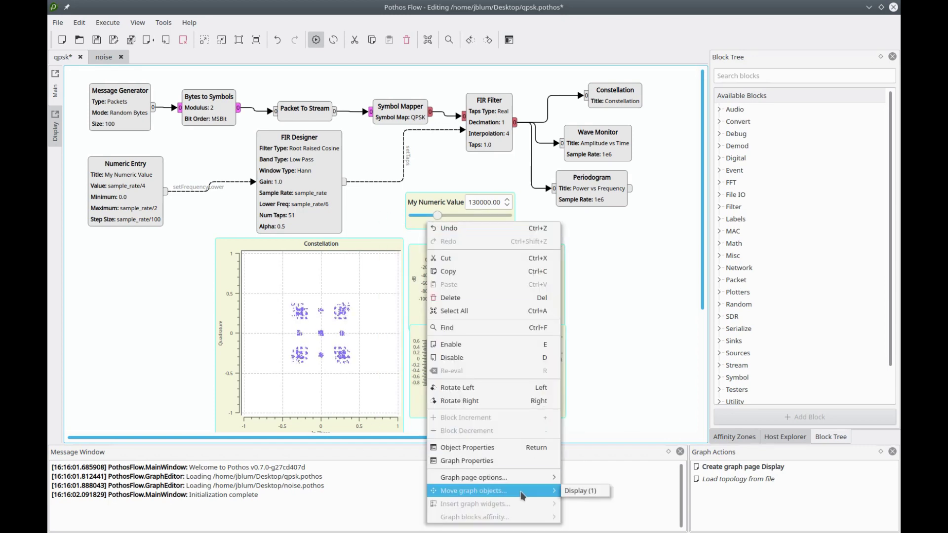
click(583, 490)
click(55, 130)
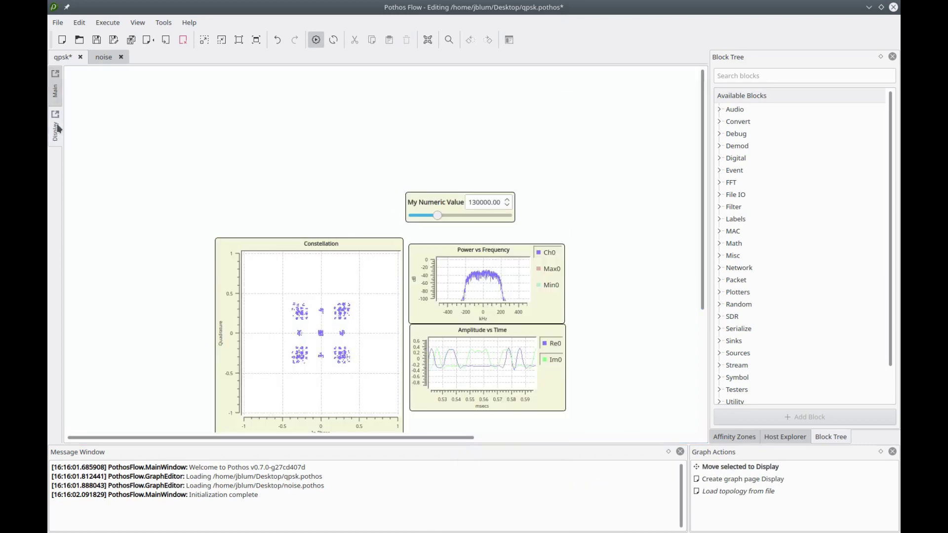
click(55, 114)
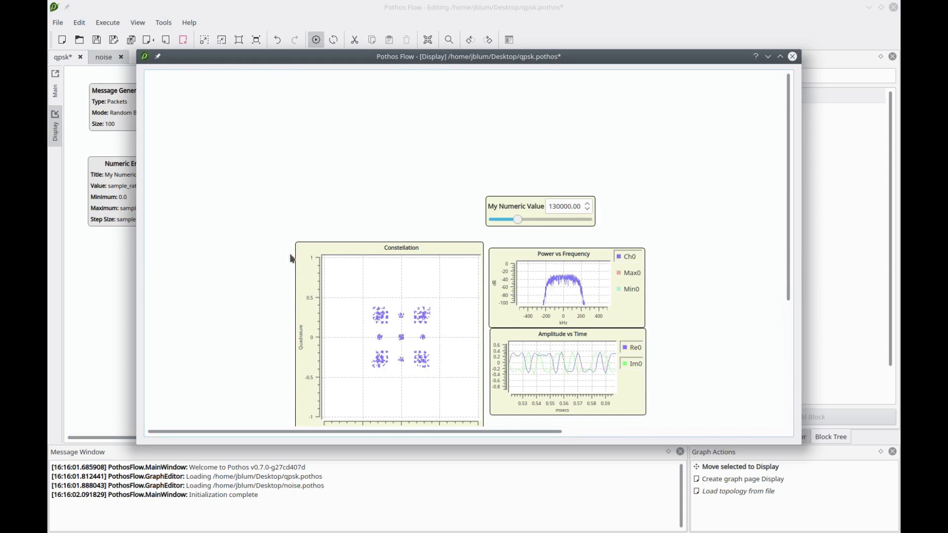
- Place an enlarged Constellation plot top-left with a widened My Numeric Value slider below it
drag(305, 255, 161, 91)
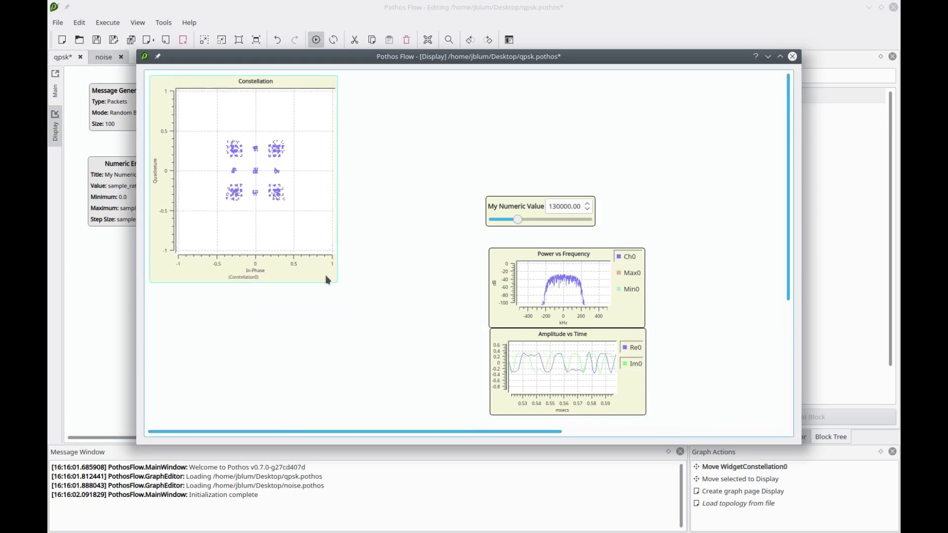
drag(335, 281, 432, 325)
drag(519, 207, 184, 339)
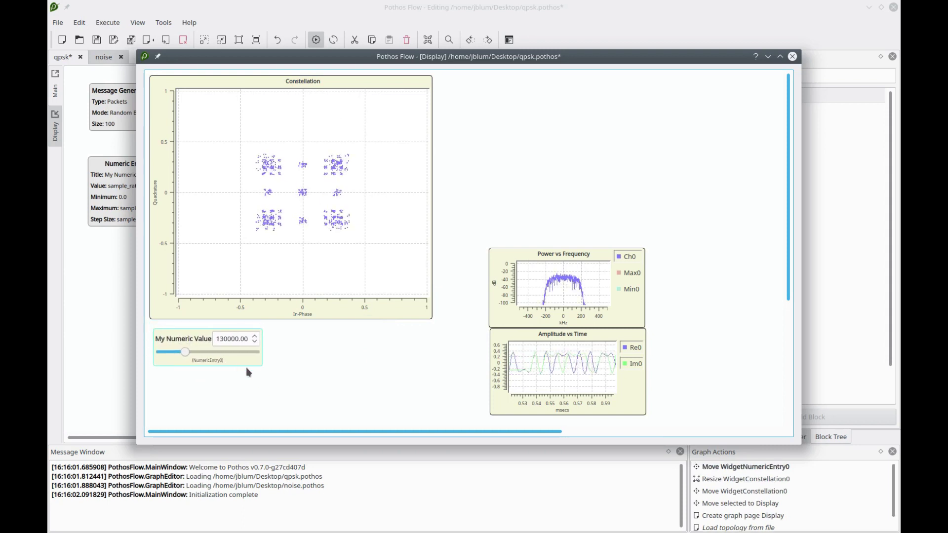
drag(257, 363, 430, 356)
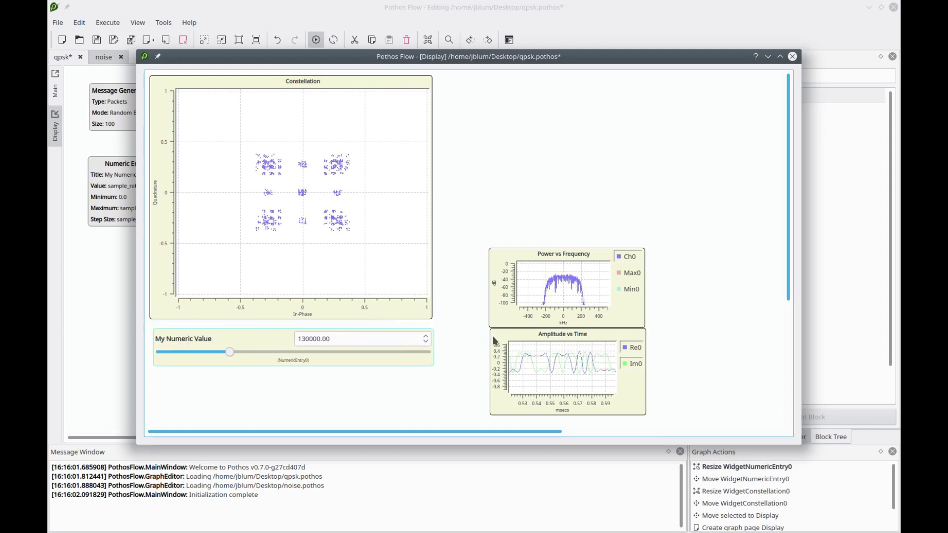
- Place enlarged Power vs Frequency and Amplitude vs Time plots in the right column
drag(497, 257, 445, 89)
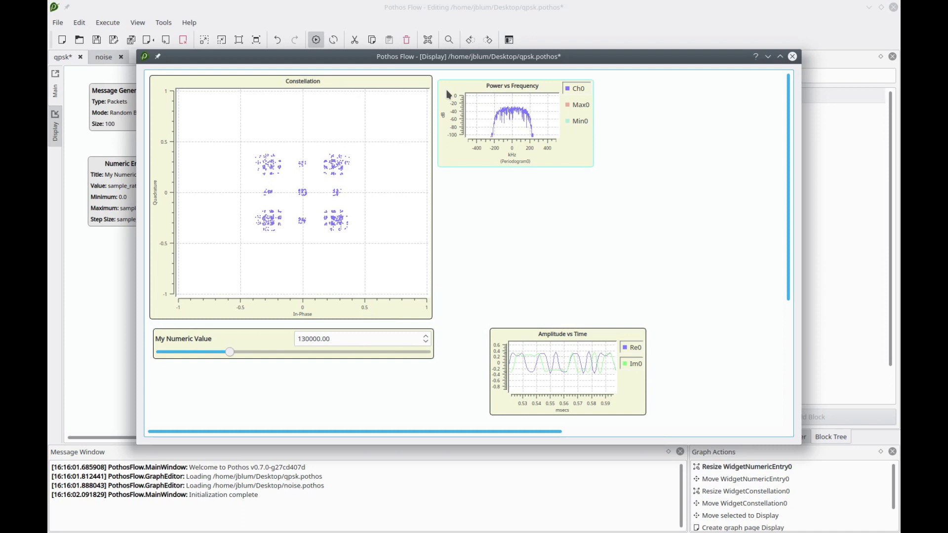
drag(588, 164, 761, 184)
drag(505, 336, 453, 201)
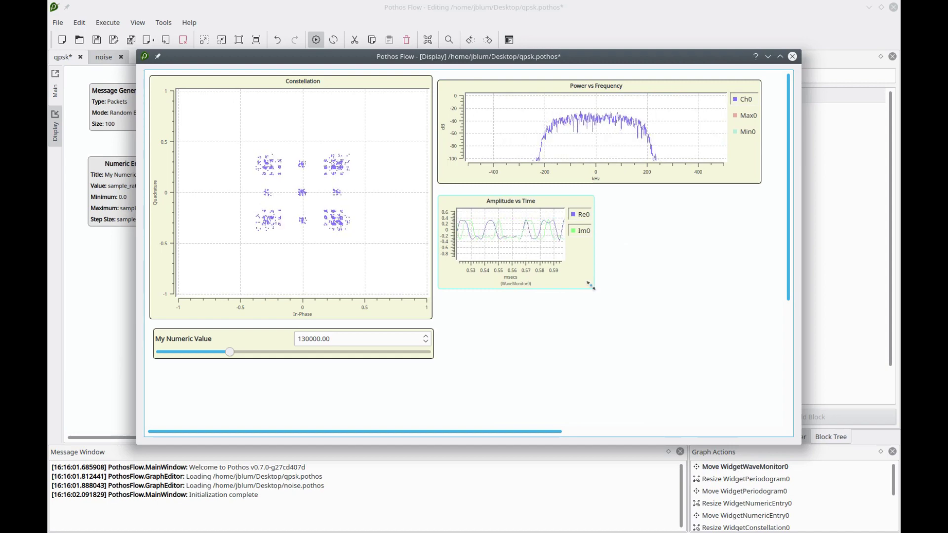
drag(591, 288, 770, 347)
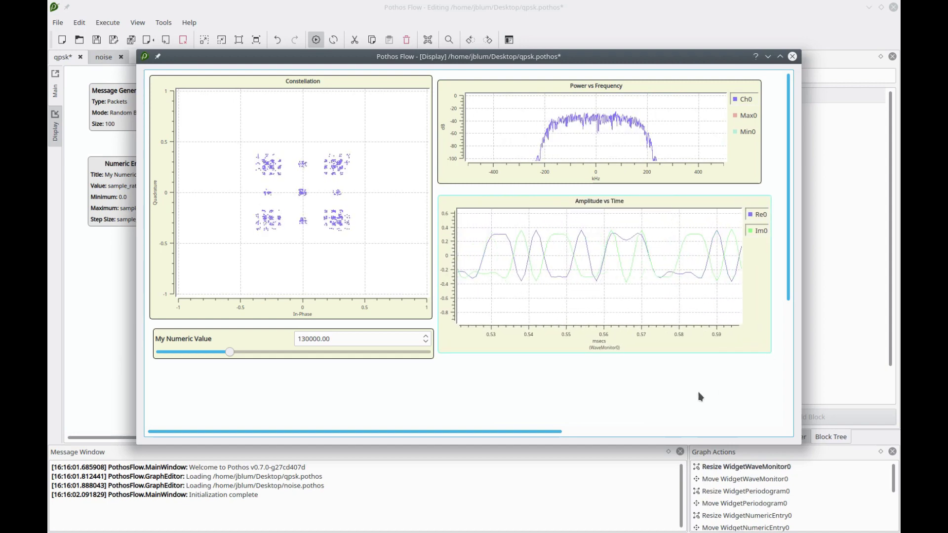
- Shift the Display window left, save qpsk.pothos, and close the floating window
drag(337, 64, 310, 61)
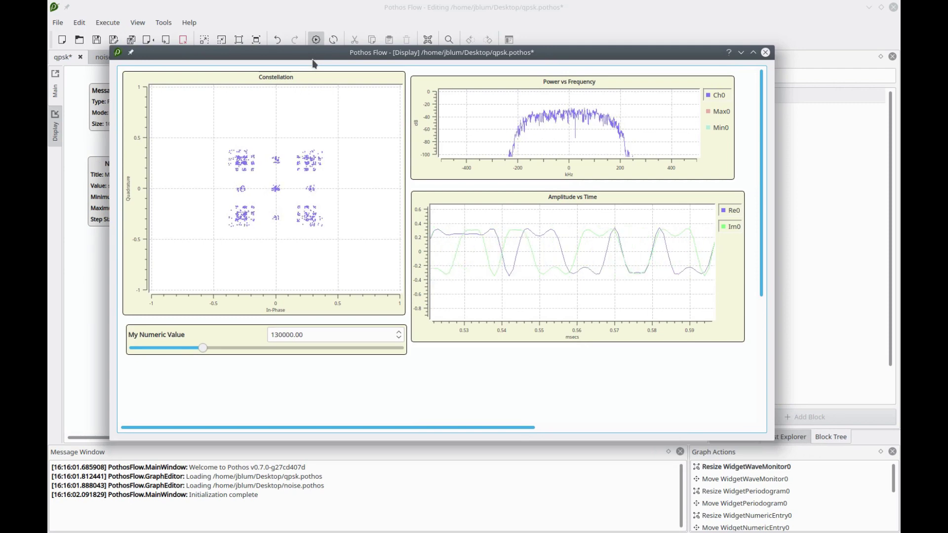
key(ctrl+s)
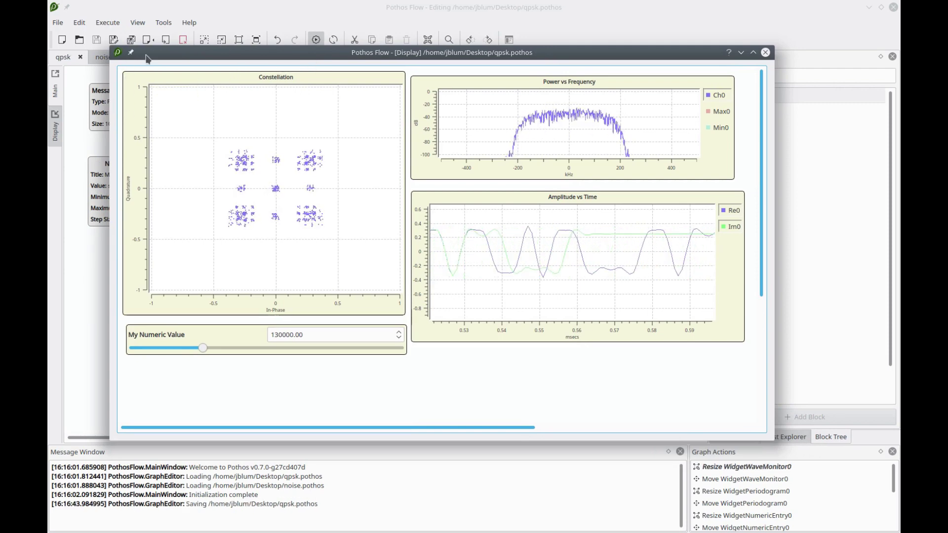
click(765, 52)
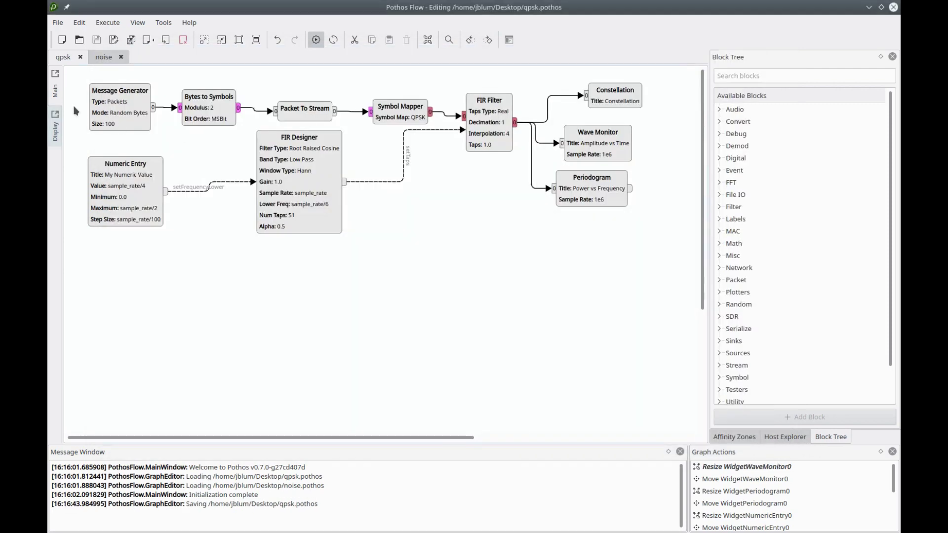
- Undock the Display and Main pages and arrange the two floating windows
click(55, 114)
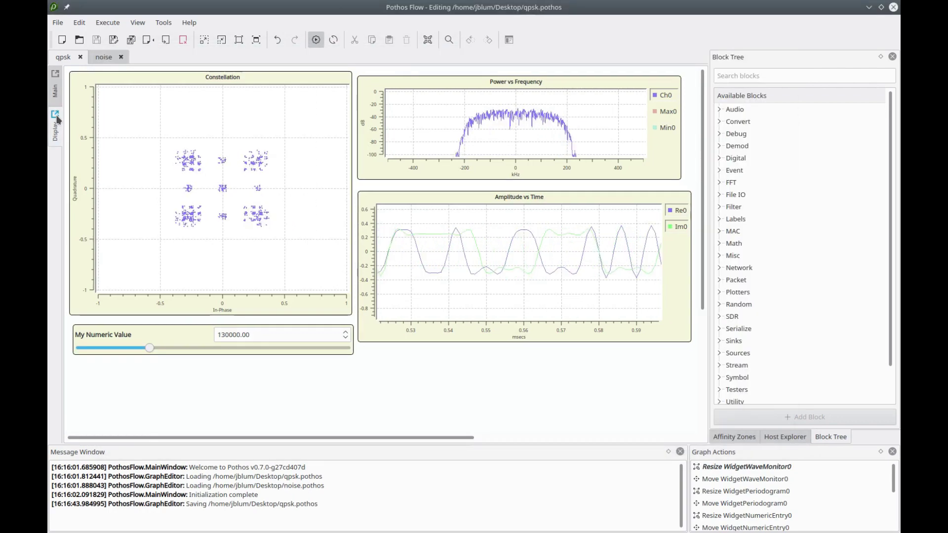
click(56, 75)
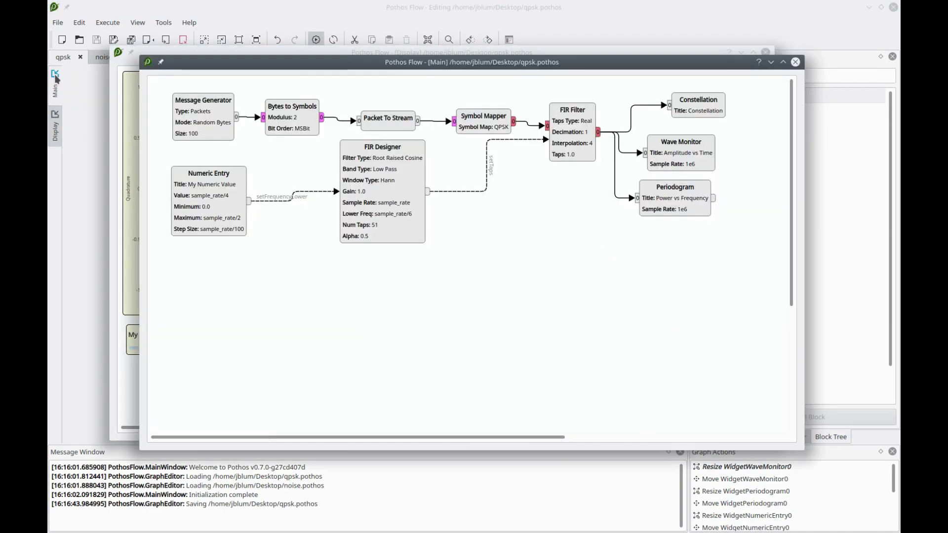
drag(228, 60, 367, 119)
drag(371, 53, 405, 82)
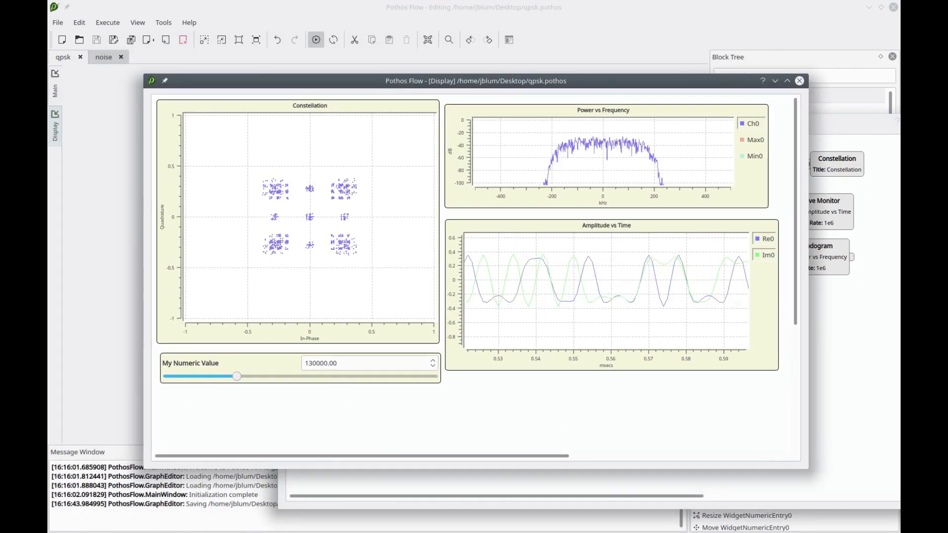
- Re-dock both pages, float only the Display page, then quit Pothos Flow and recall its launch command
click(56, 81)
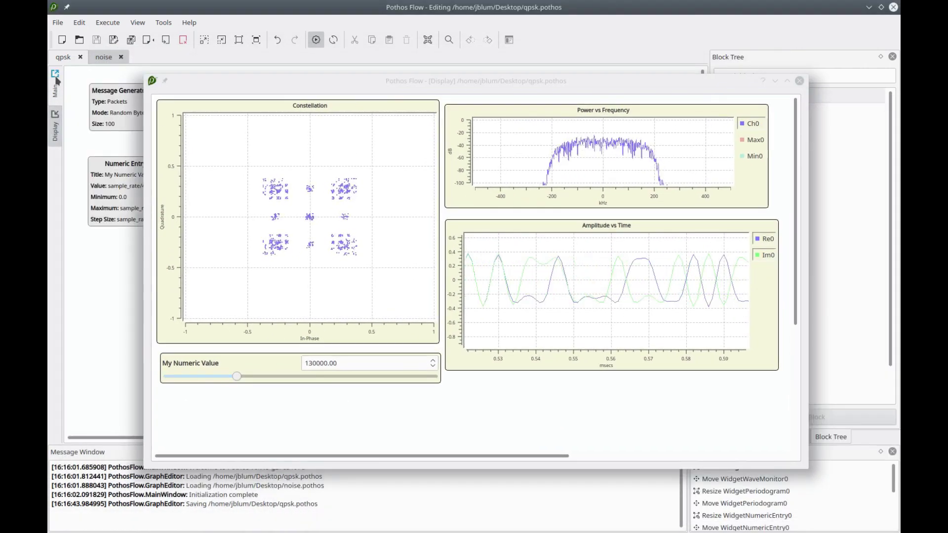
click(55, 114)
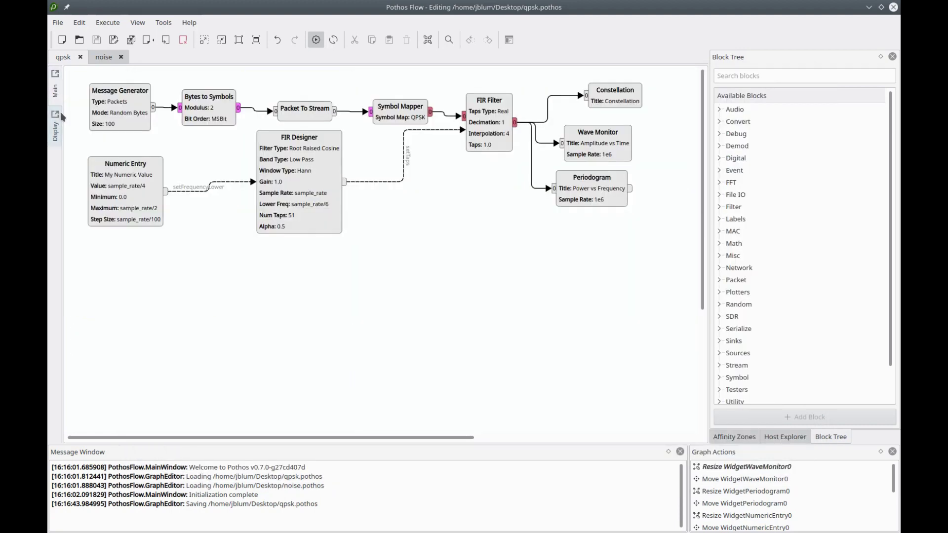
click(56, 127)
click(55, 114)
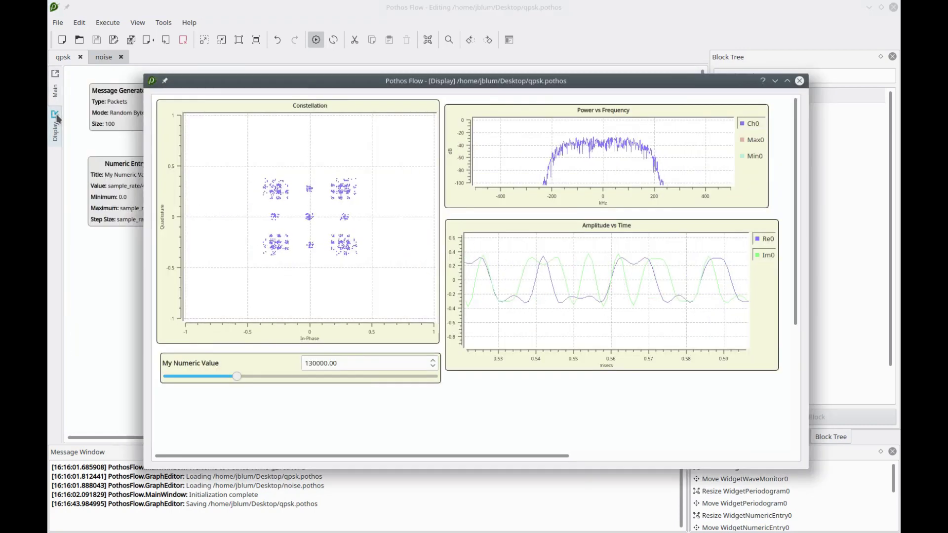
click(893, 8)
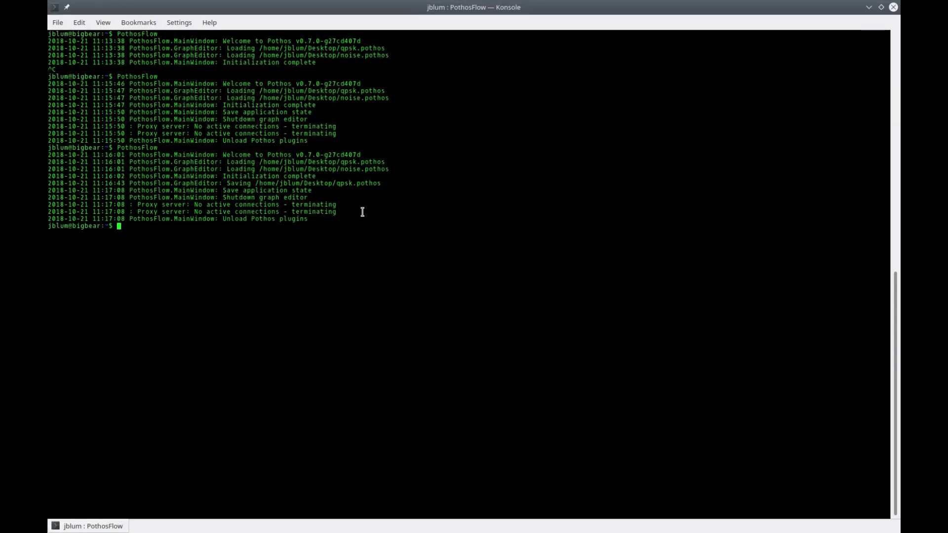
key(Up)
- Relaunch Pothos Flow, activate the qpsk graph, and raise My Numeric Value to 160000
key(Return)
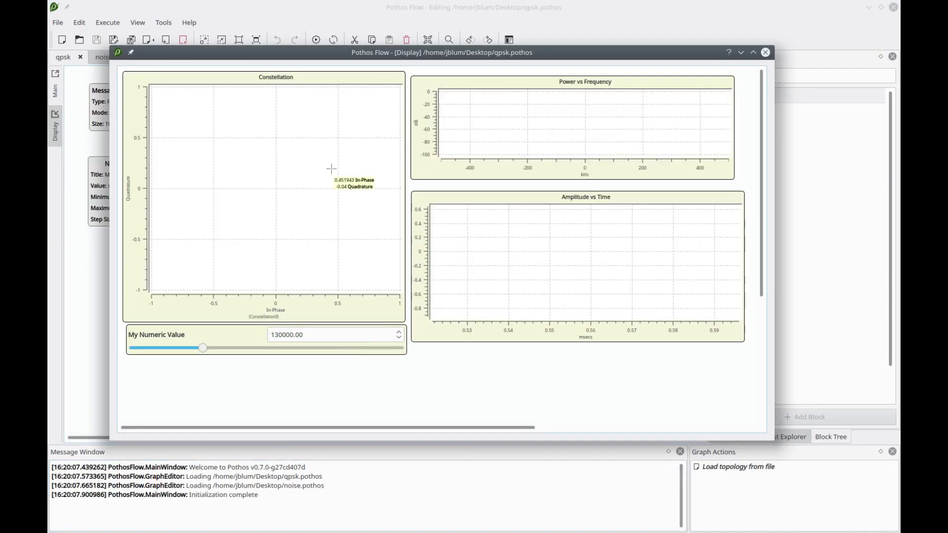
click(315, 41)
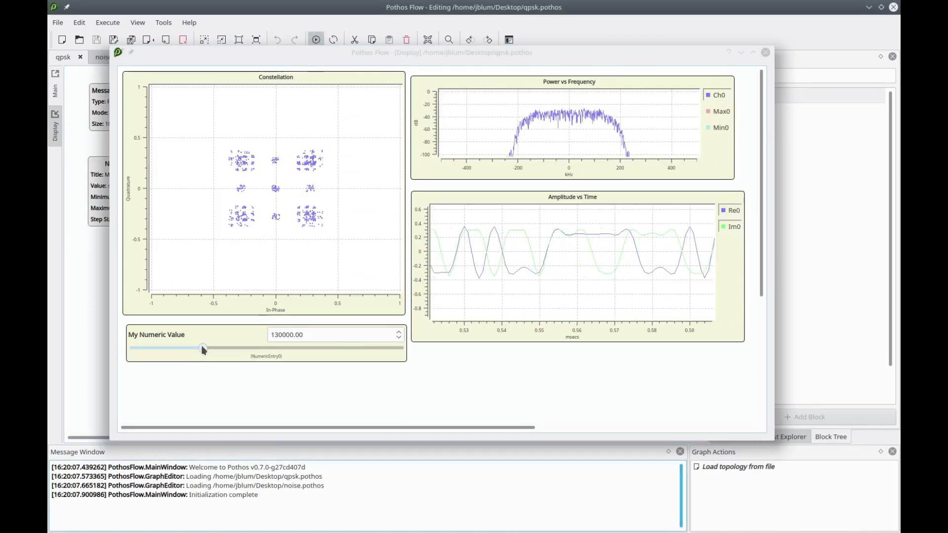
mouse_move(203, 348)
mouse_down()
mouse_move(177, 349)
mouse_move(247, 352)
mouse_move(219, 348)
mouse_up()
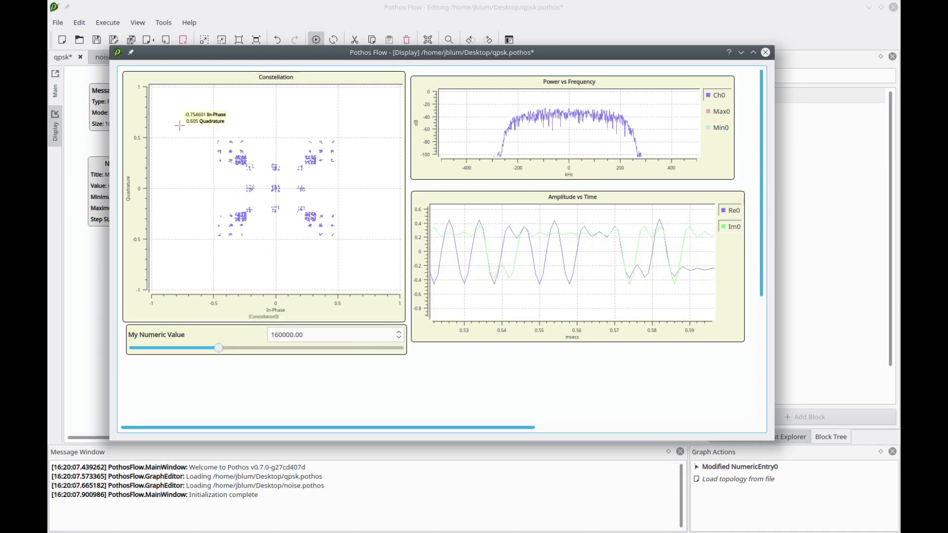
- Re-dock Display, then float the Main and Display pages and arrange both windows
click(55, 113)
click(54, 73)
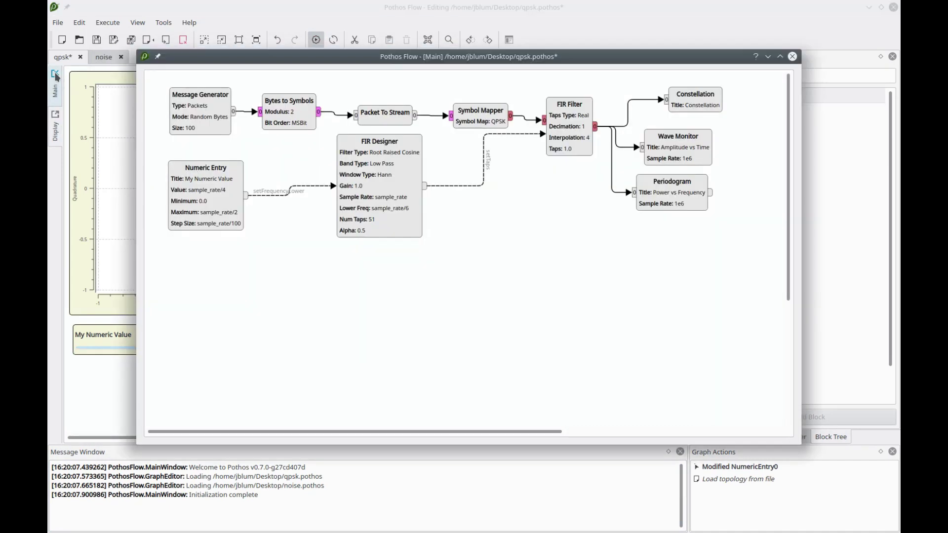
click(55, 114)
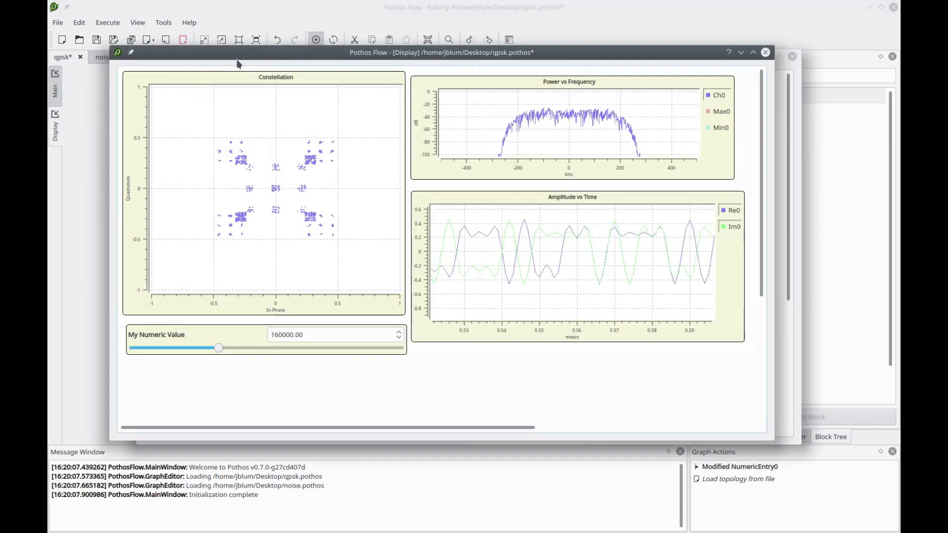
drag(234, 56, 212, 136)
click(241, 56)
drag(241, 56, 290, 73)
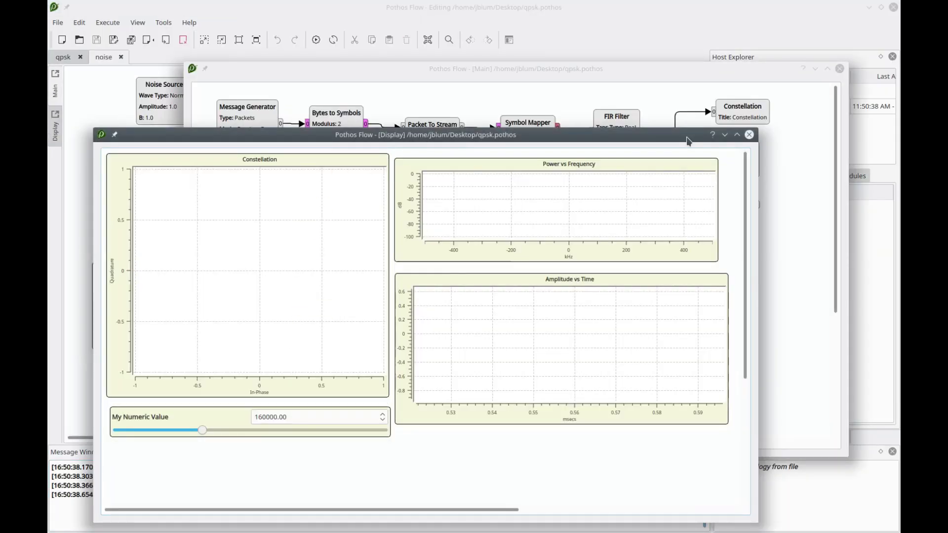
- Close the floating plots and Main windows, then nudge the Noise Source block left and down
click(749, 134)
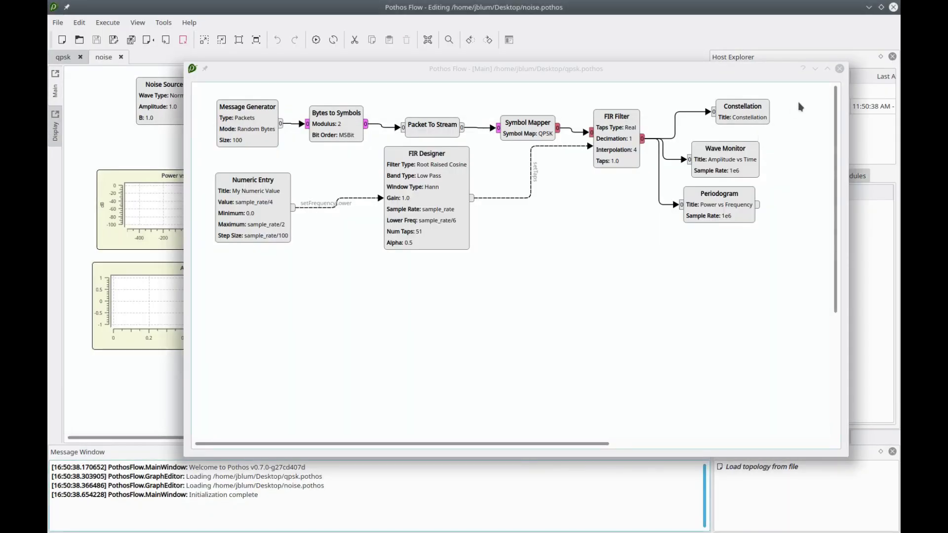
click(839, 69)
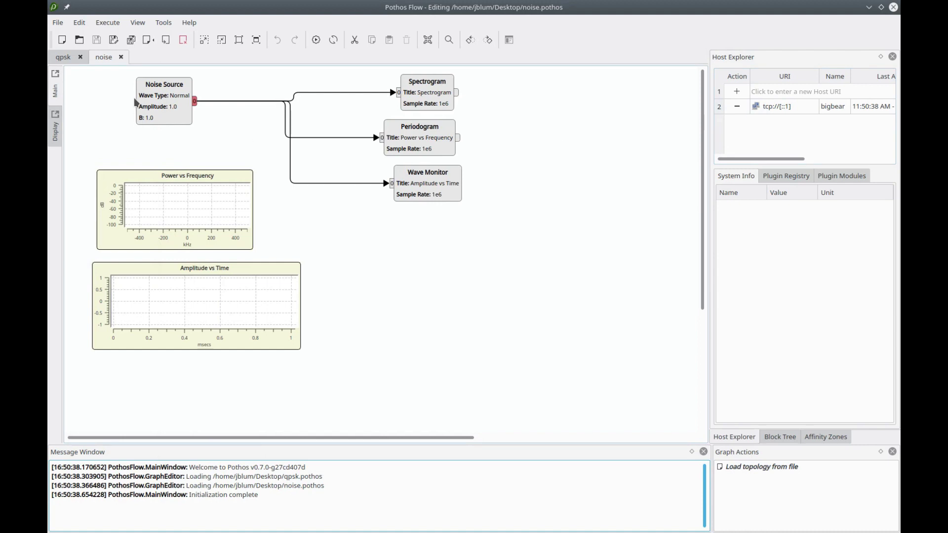
drag(164, 105, 151, 114)
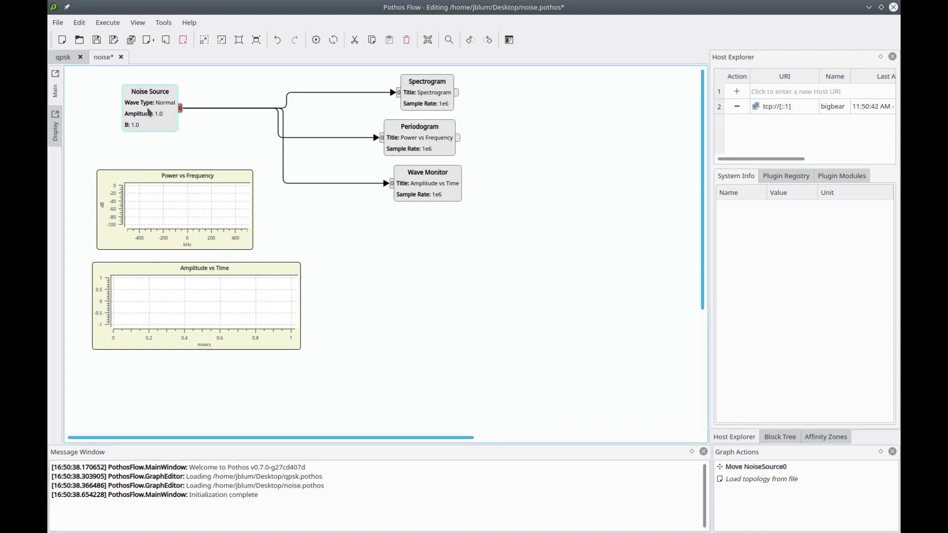
- Float the noise Main graph, then switch to the qpsk Main page
click(55, 73)
click(63, 57)
click(55, 88)
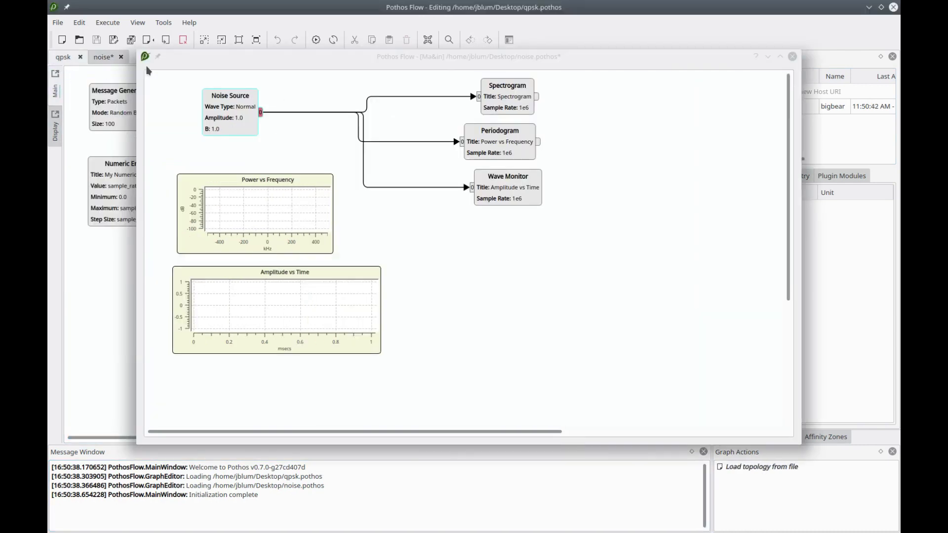
drag(232, 57, 333, 92)
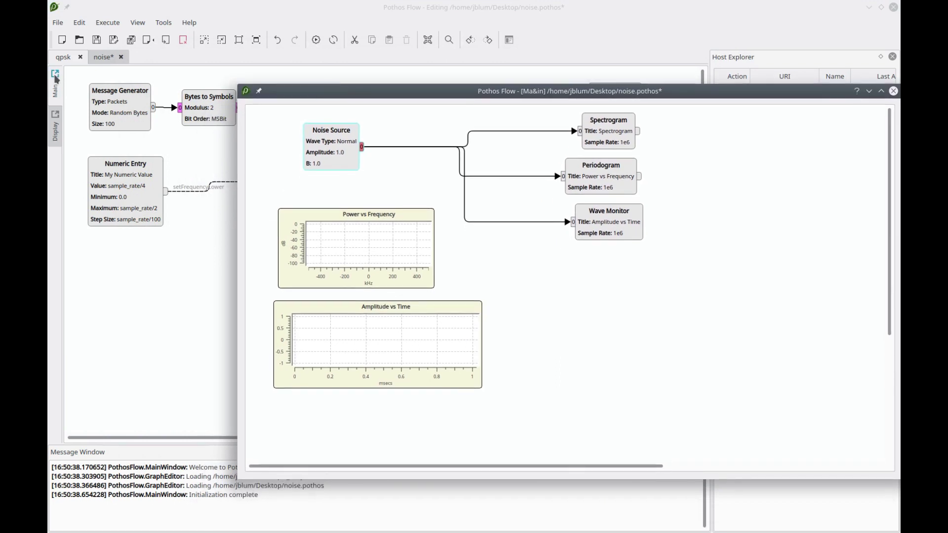
- Float the qpsk Main graph and stack it below the floating noise window
click(54, 73)
drag(271, 83, 214, 186)
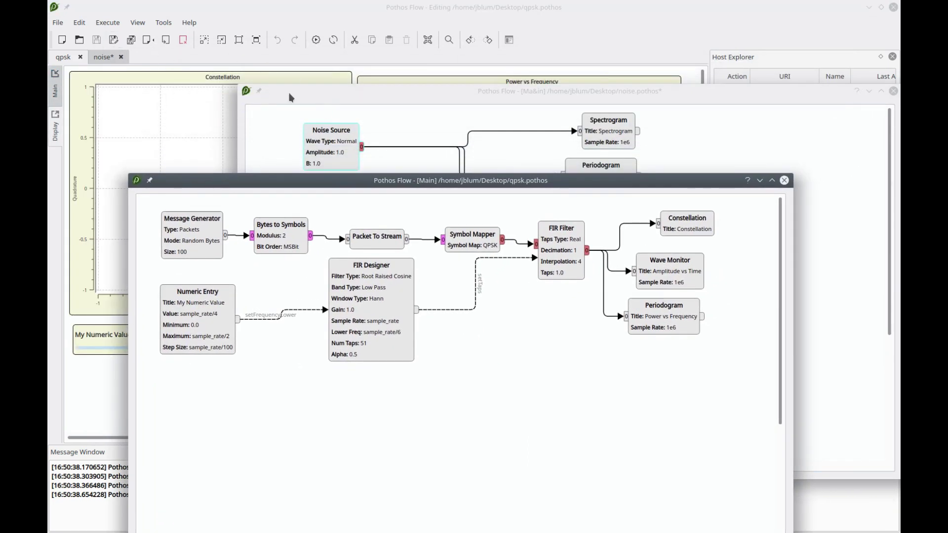
click(276, 111)
click(205, 183)
click(318, 92)
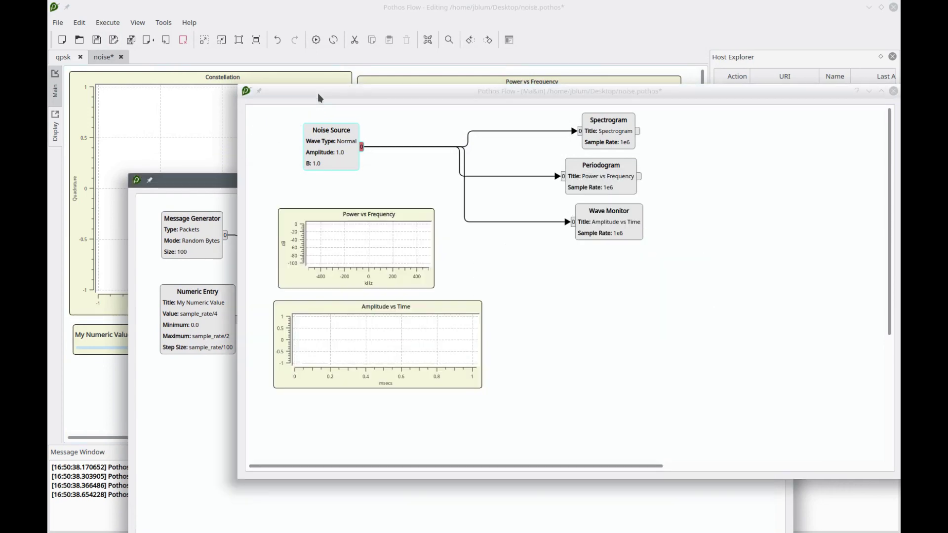
click(87, 384)
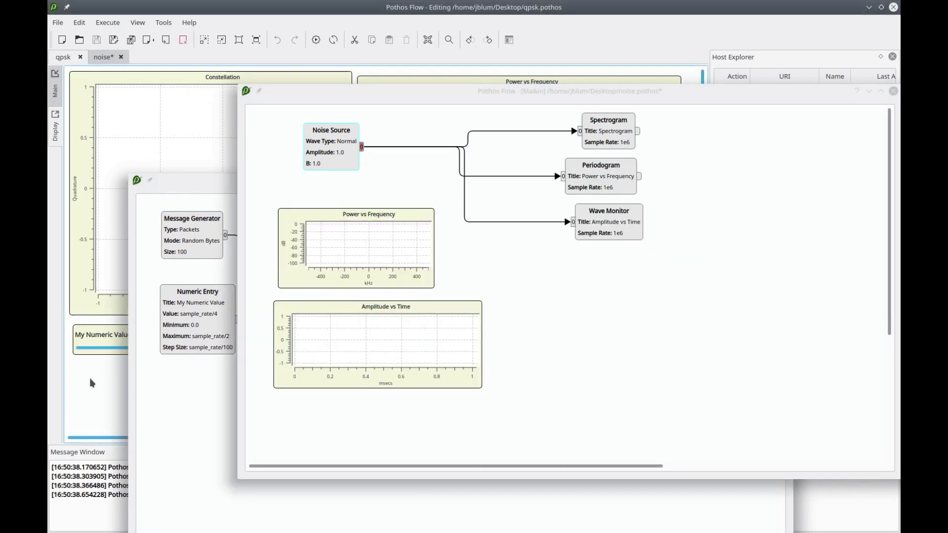
- Paste a copy of qpsk's Message Generator block (Packets, Random Bytes, size 100) into the noise graph
click(216, 194)
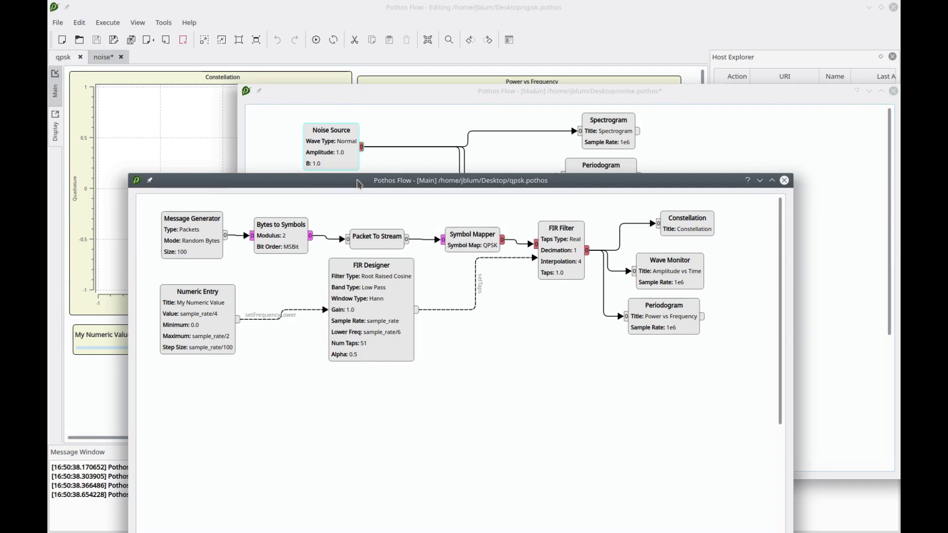
click(214, 234)
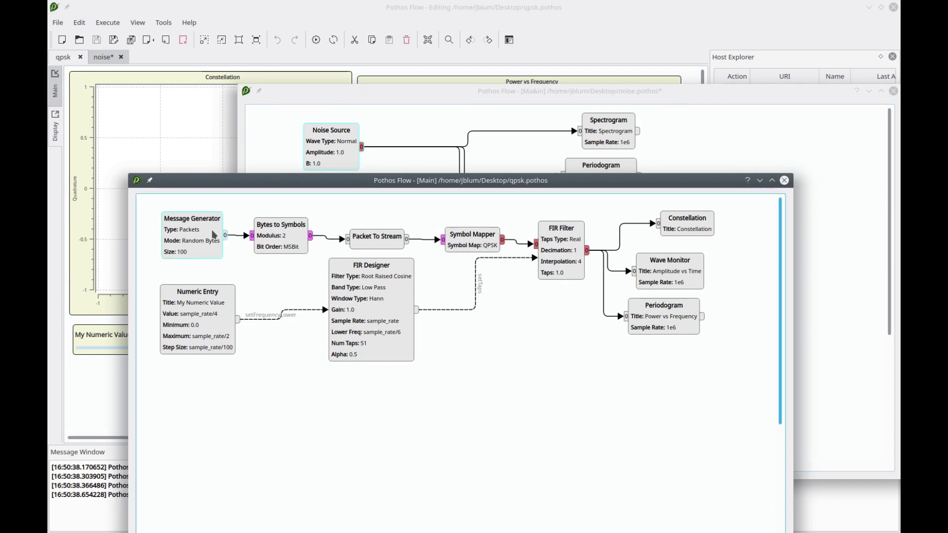
click(368, 92)
key(ctrl+v)
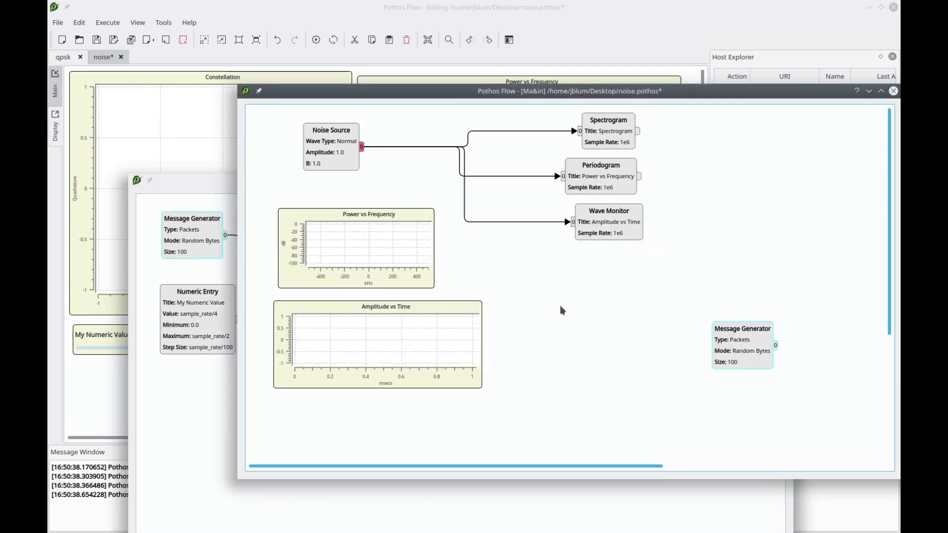
drag(593, 96, 403, 79)
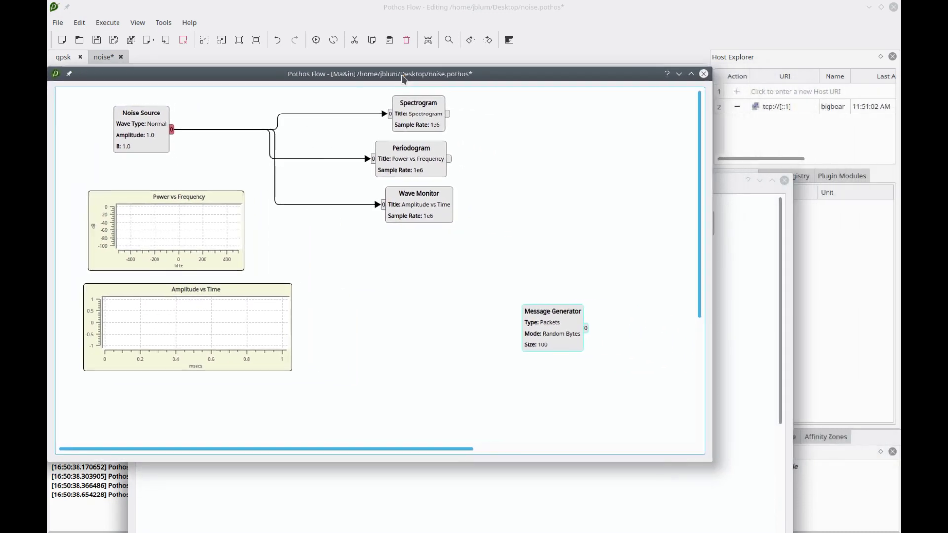
- Drop an Audio Sink (Sample Rate 44.1e3, 1 channel) from the Audio category onto the noise graph
drag(730, 182, 549, 162)
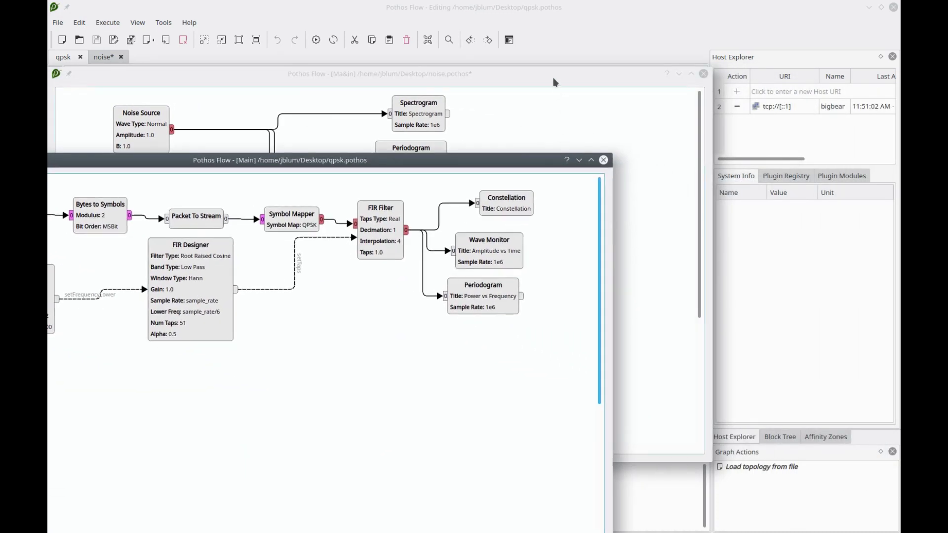
drag(554, 82, 511, 80)
key(ctrl+f)
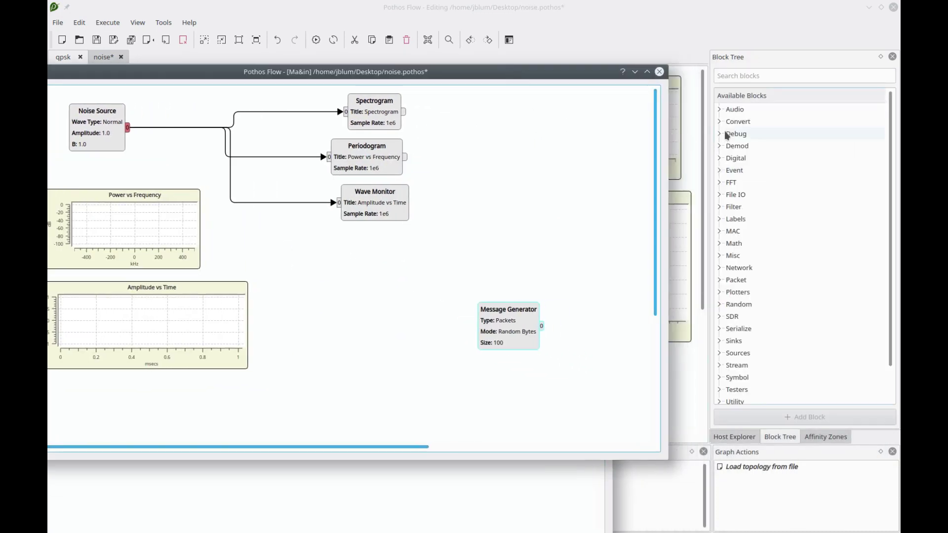
click(721, 110)
drag(750, 121, 530, 230)
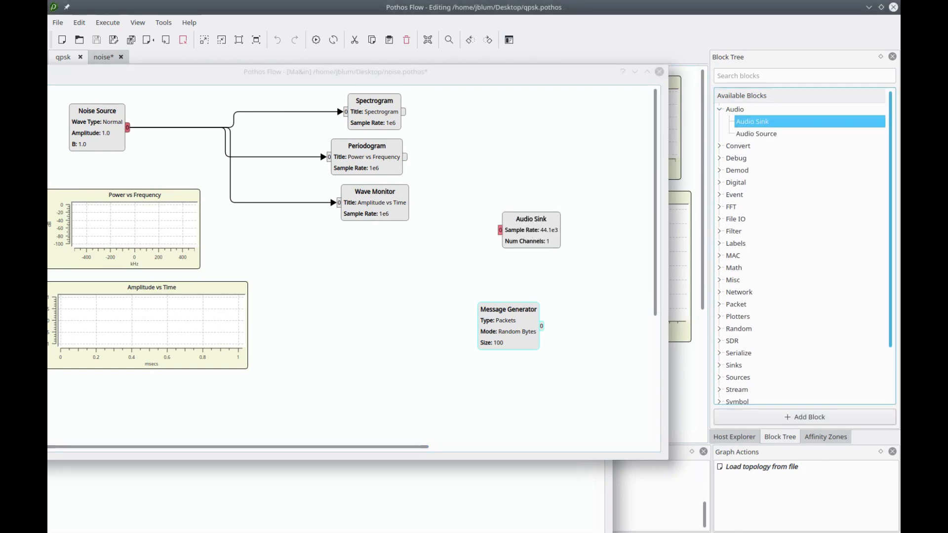